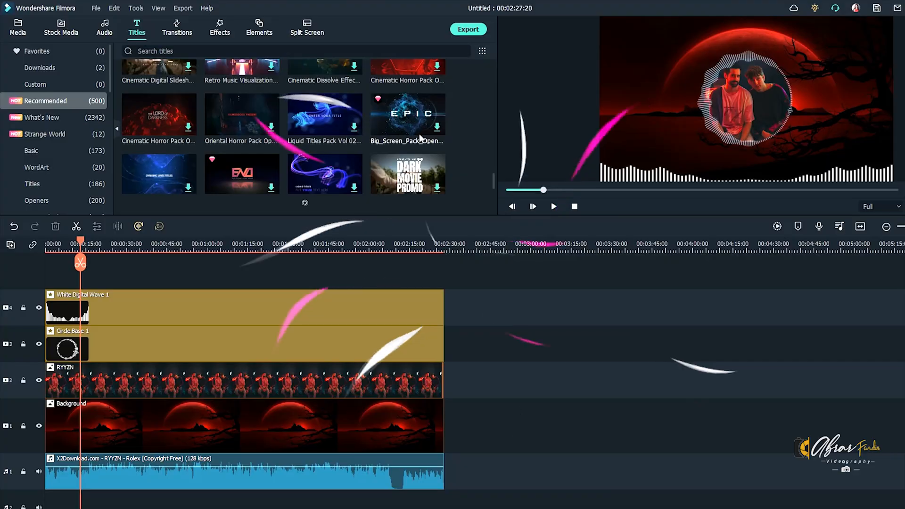
Step: Add the Default Title on the track above White Digital Wave 1 and extend it to the end of the other clips
scroll(420, 134, "down", 3)
scroll(420, 133, "up", 3)
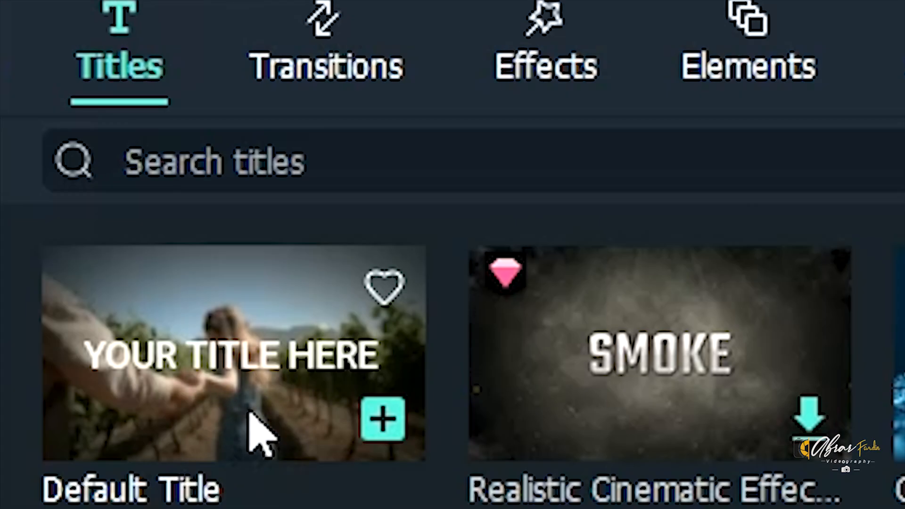
left_click(246, 424)
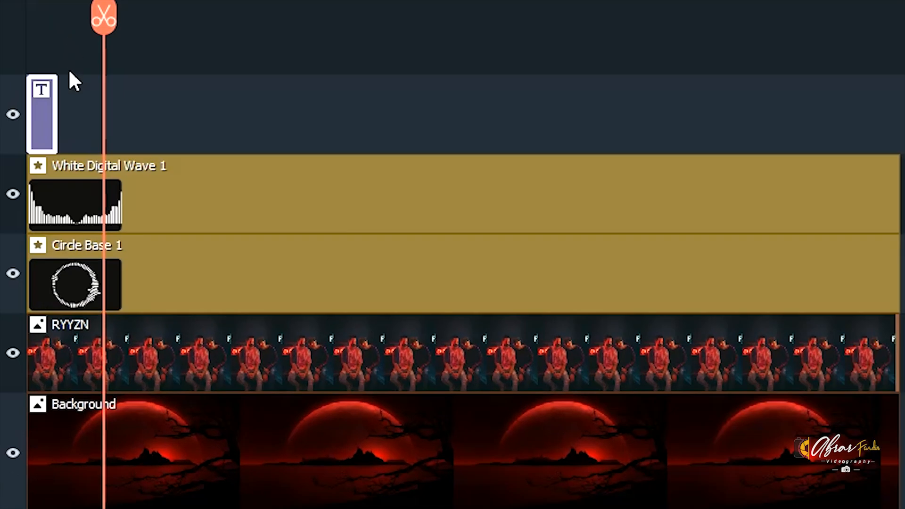
left_click_drag(55, 100, 900, 123)
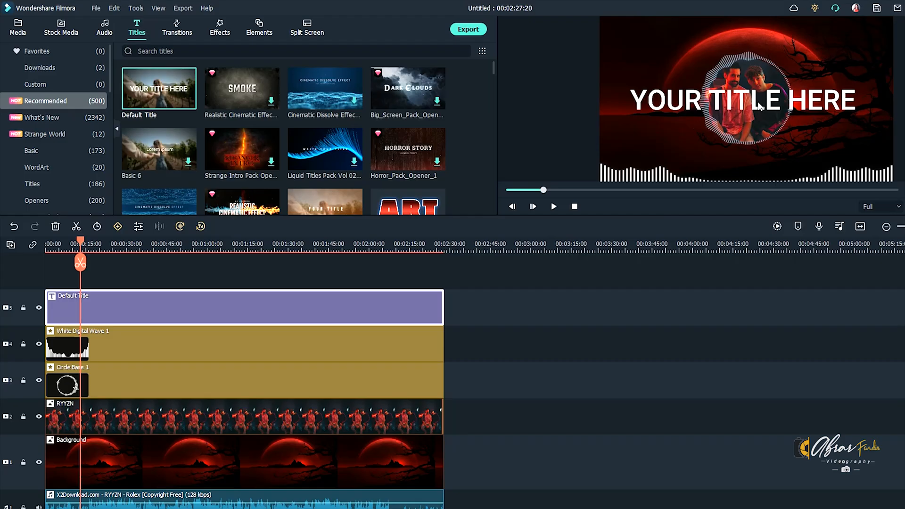
Step: Open the title for editing and replace its text with "RYYZN - Rolex"
double_click(491, 260)
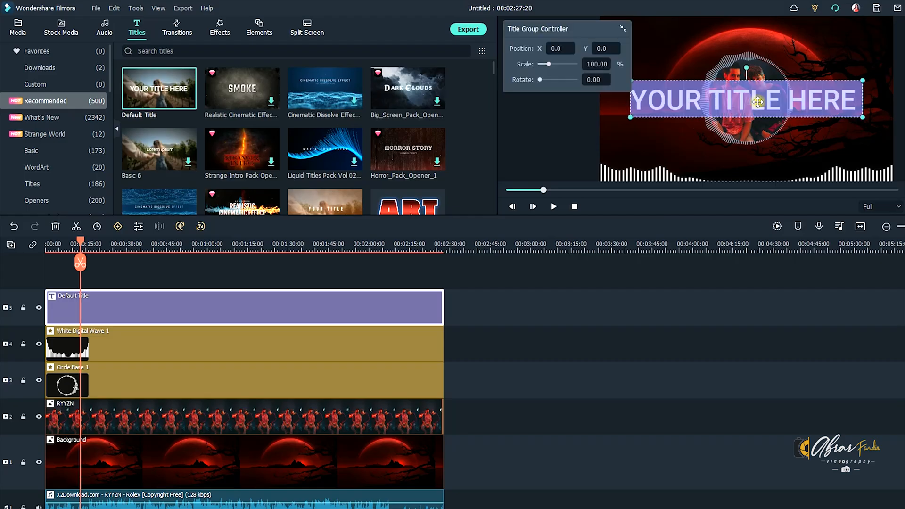
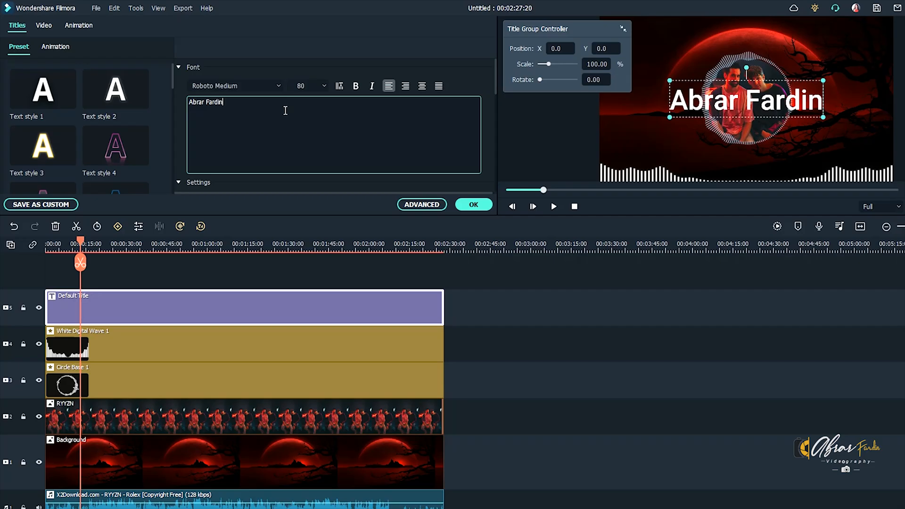
key("ctrl+a")
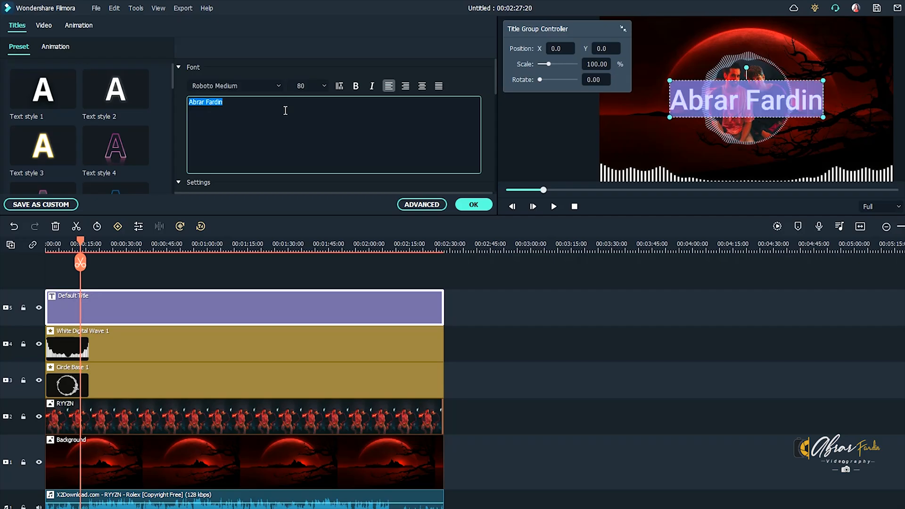
type("RYYZN - Rolex")
Step: Set the font of the whole title text to Surfing Capital
key("ctrl+a")
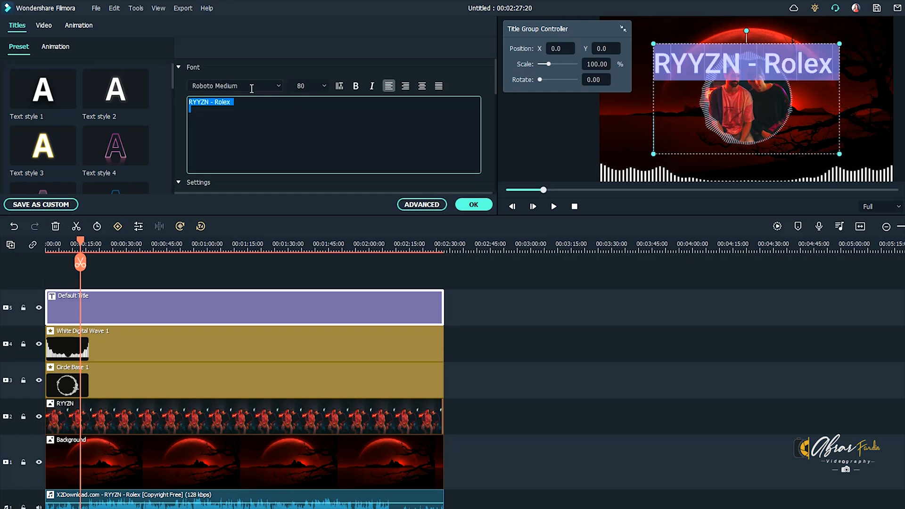
left_click(251, 89)
left_click(280, 87)
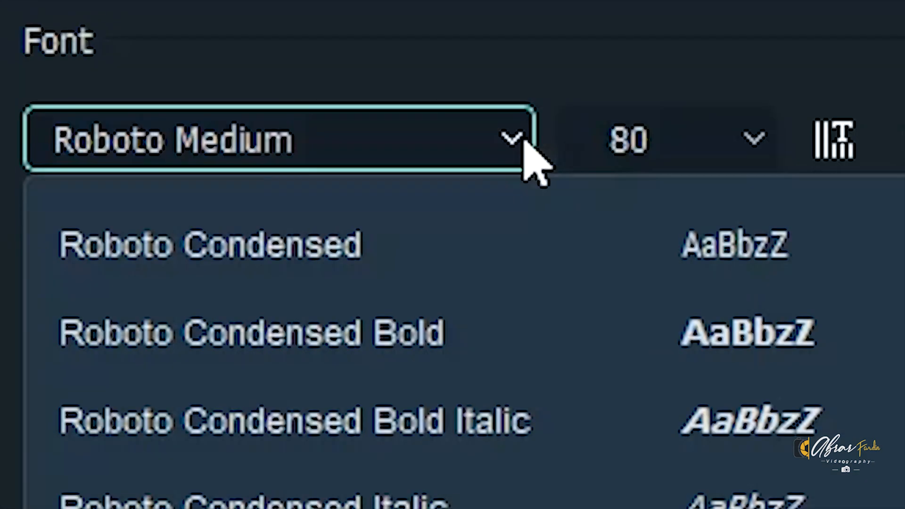
scroll(567, 432, "up", 10)
scroll(553, 413, "up", 10)
scroll(287, 138, "down", 10)
scroll(287, 137, "down", 5)
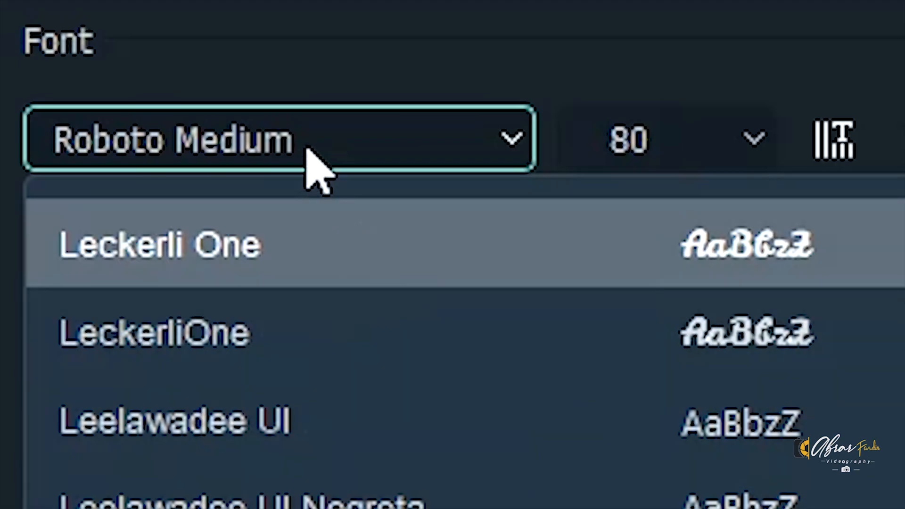
left_click(241, 87)
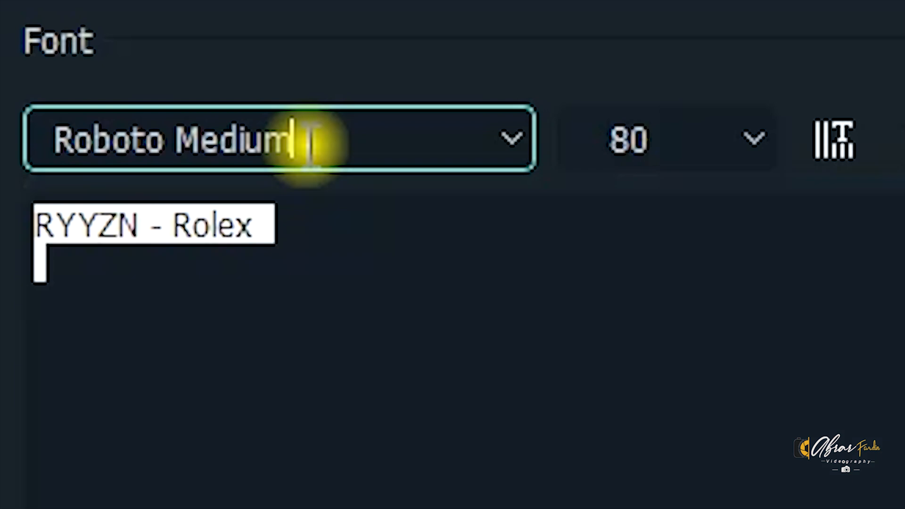
key("ctrl+a")
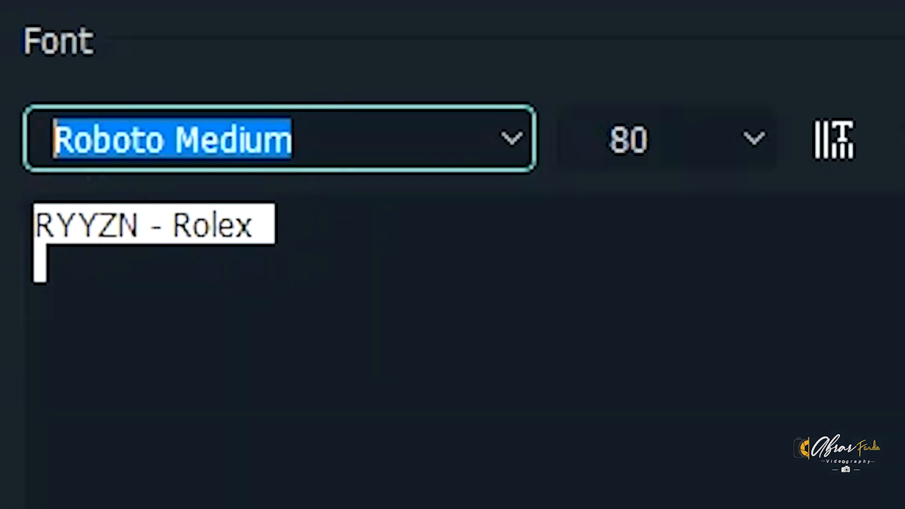
type("surfing Capital")
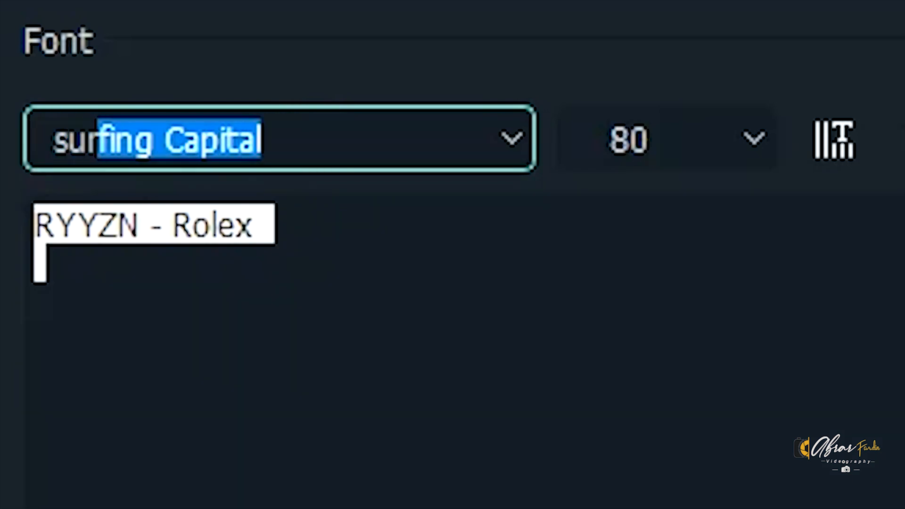
key("Return")
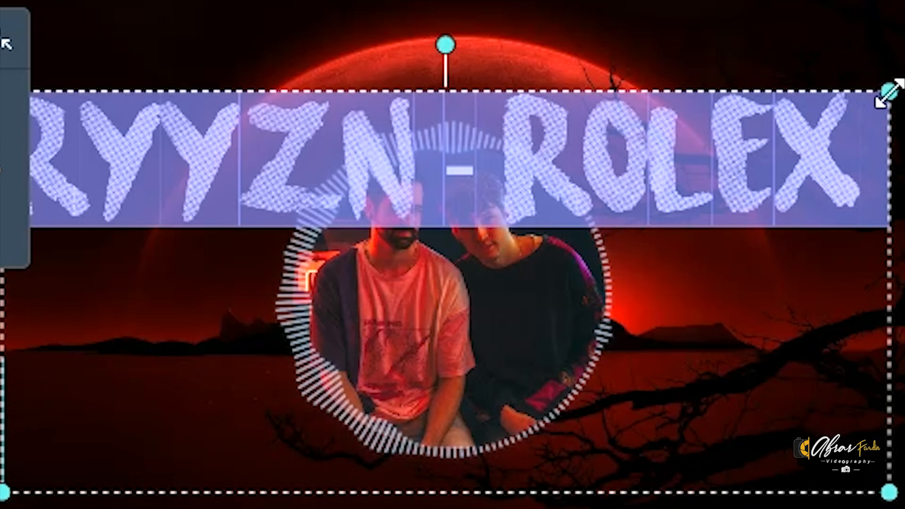
Step: Shrink the title and centre it just above the circular audio wave around the photo
left_click_drag(889, 92, 208, 323)
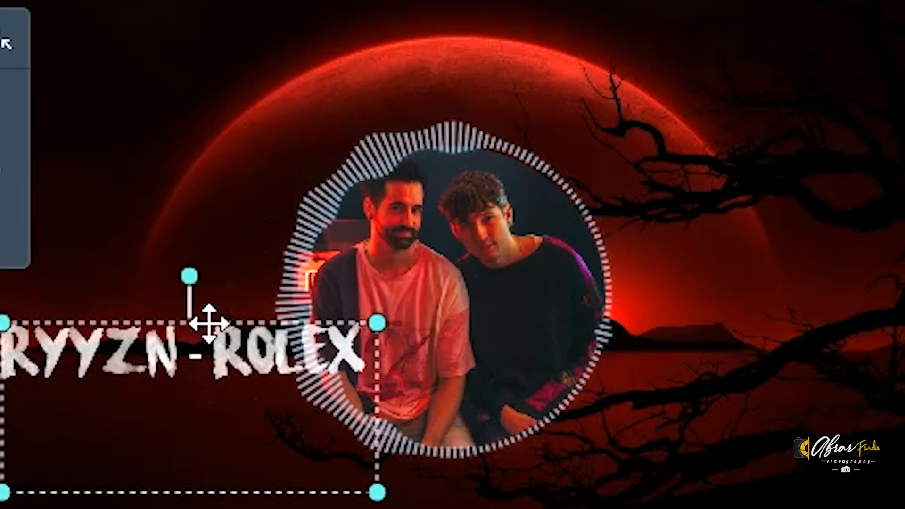
left_click_drag(285, 380, 533, 125)
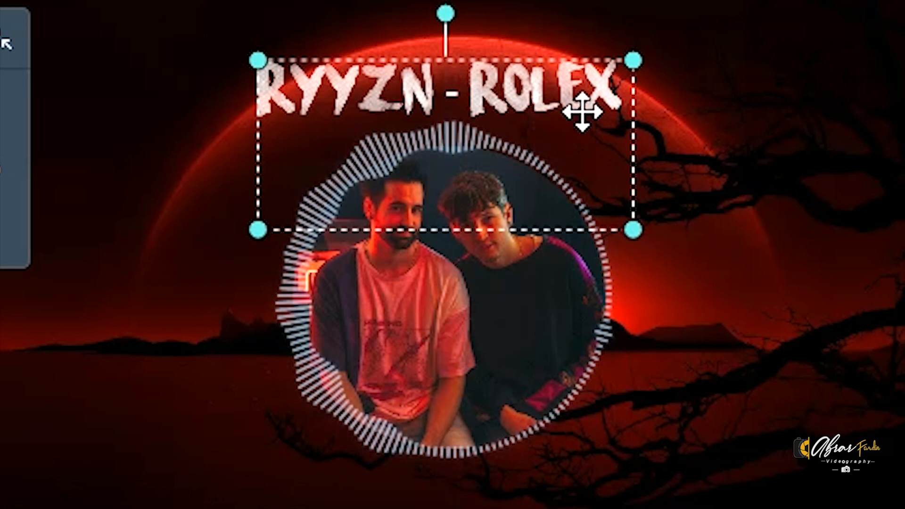
left_click_drag(633, 60, 564, 91)
left_click_drag(515, 107, 550, 100)
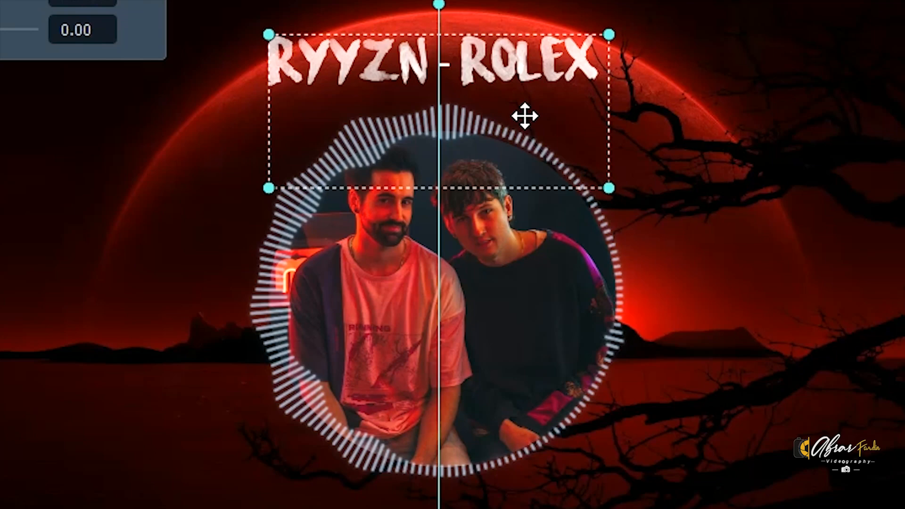
left_click_drag(523, 118, 543, 85)
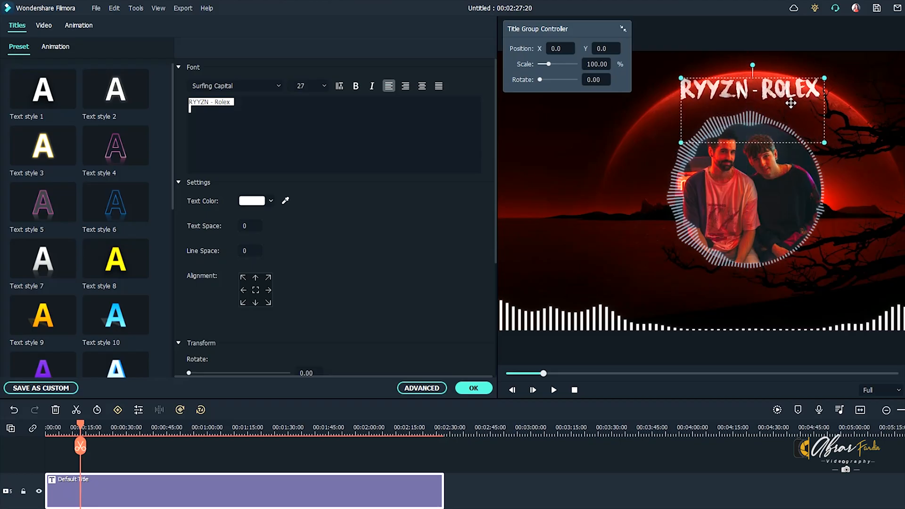
left_click_drag(791, 103, 788, 113)
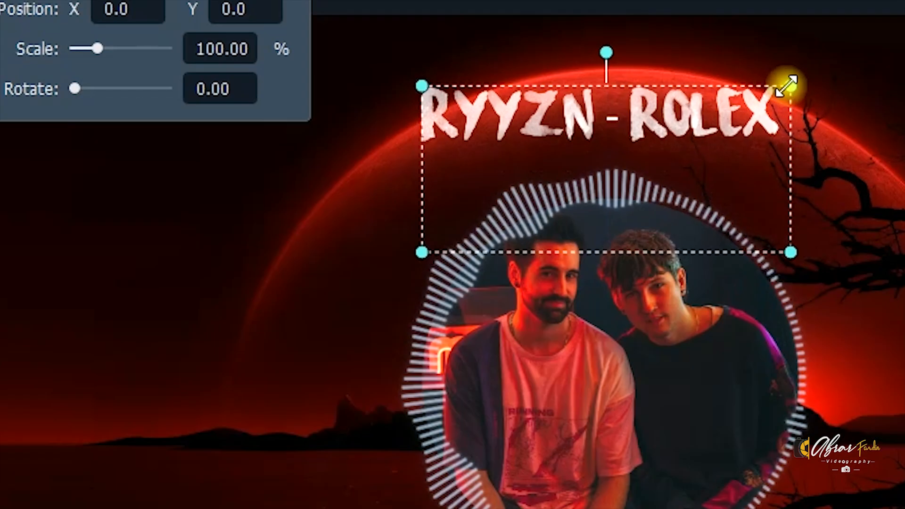
left_click_drag(816, 83, 784, 95)
left_click_drag(529, 227, 586, 207)
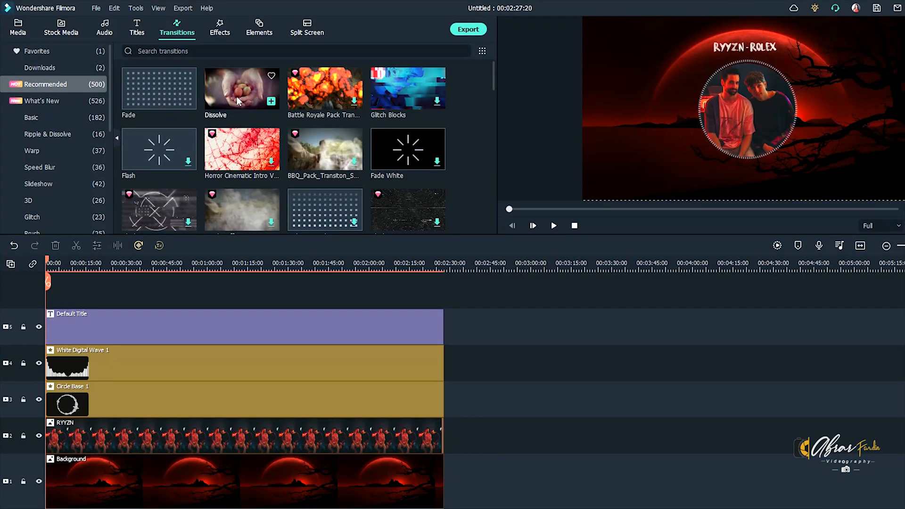
Step: Apply the Dissolve transition to the start of the title, both wave elements, the RYYZN photo and the Background, and play the result
left_click_drag(237, 96, 231, 109)
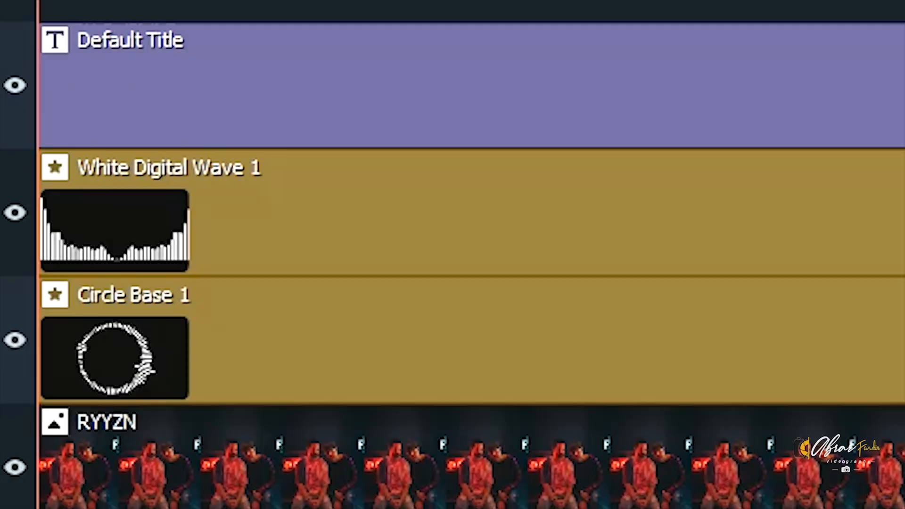
left_click_drag(70, 108, 45, 115)
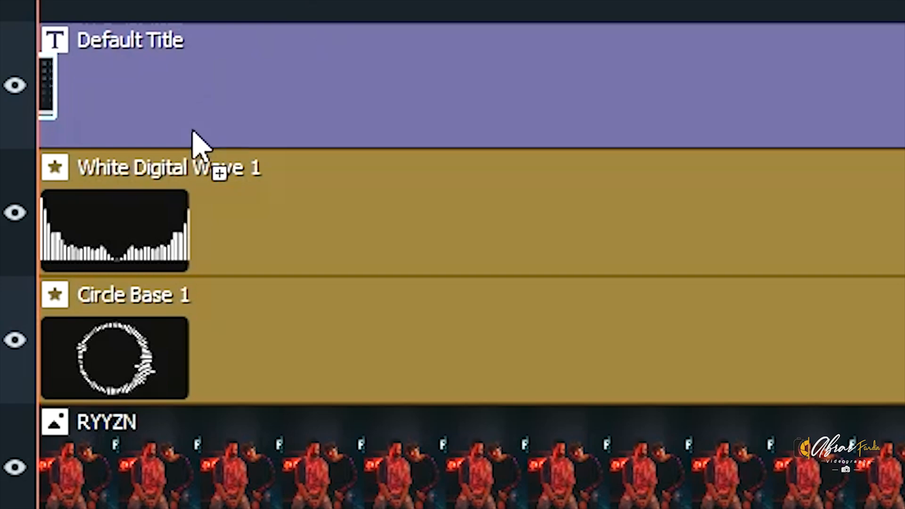
left_click_drag(193, 132, 111, 239)
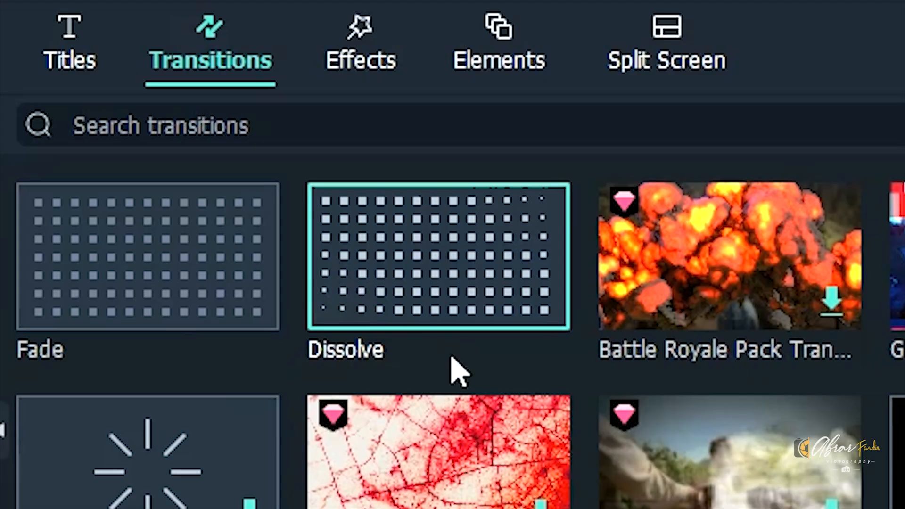
left_click_drag(450, 369, 370, 384)
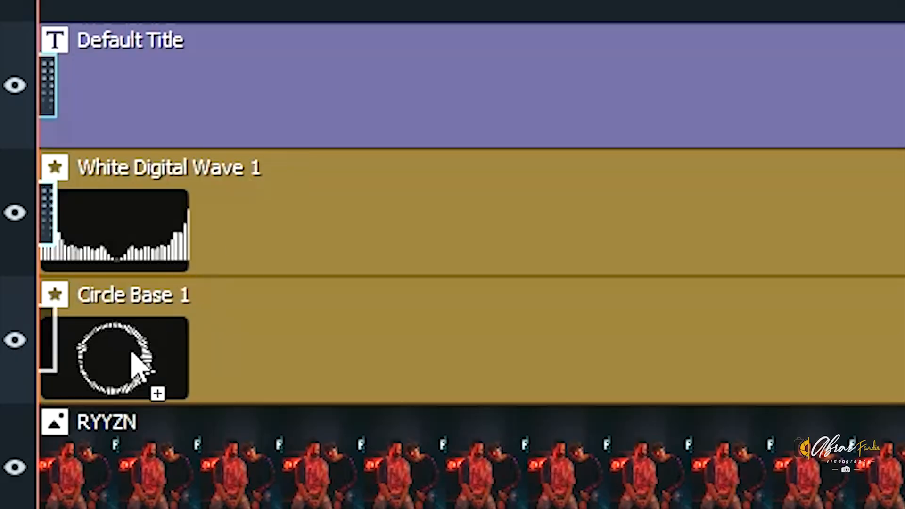
left_click_drag(131, 354, 136, 336)
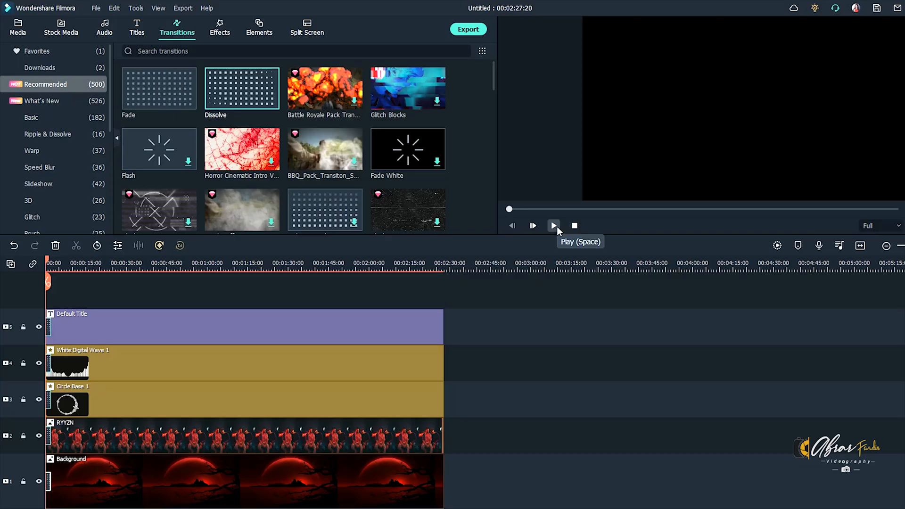
left_click(554, 225)
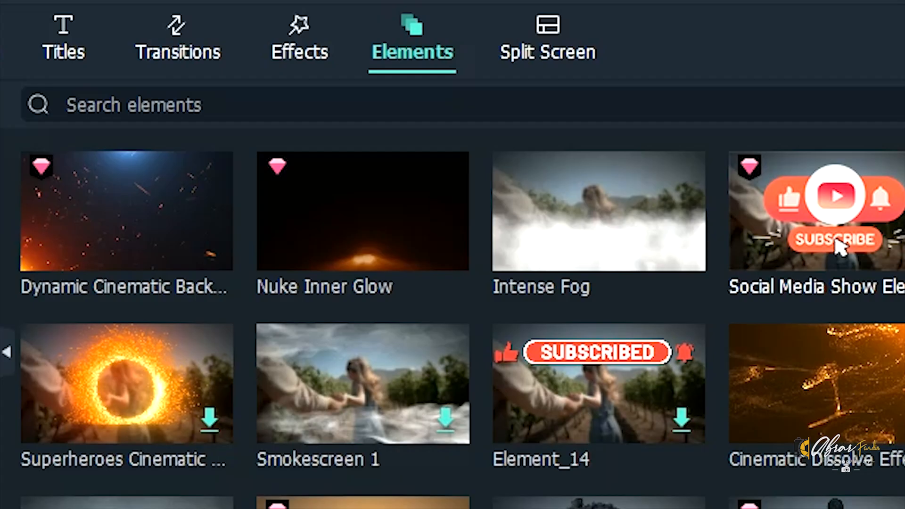
Step: Place the Dynamic Cinematic background element with fire sparks at the start of track 7, above the film grain texture
scroll(453, 306, "down", 5)
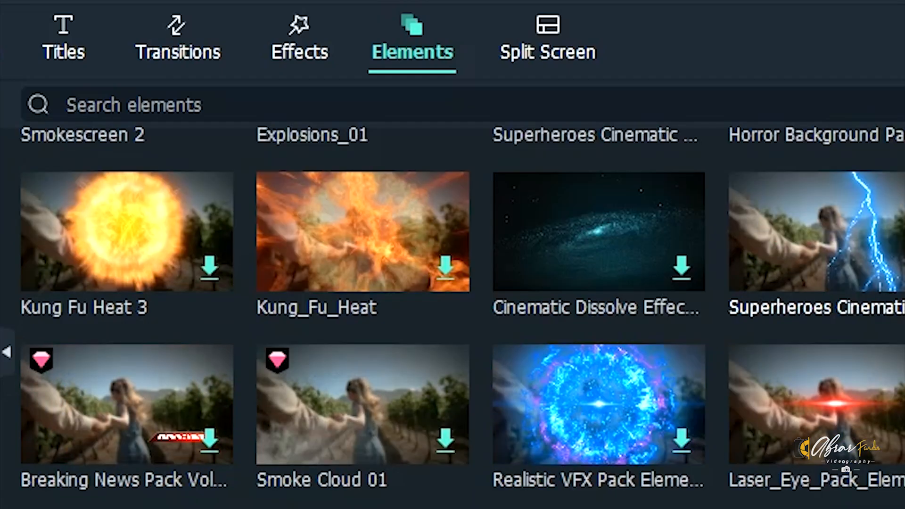
scroll(452, 306, "down", 5)
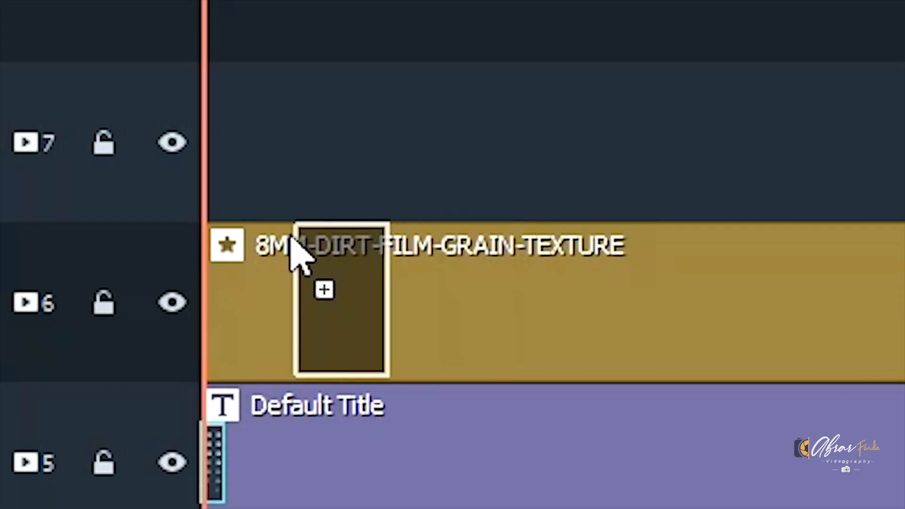
left_click_drag(292, 253, 240, 172)
left_click_drag(303, 147, 274, 173)
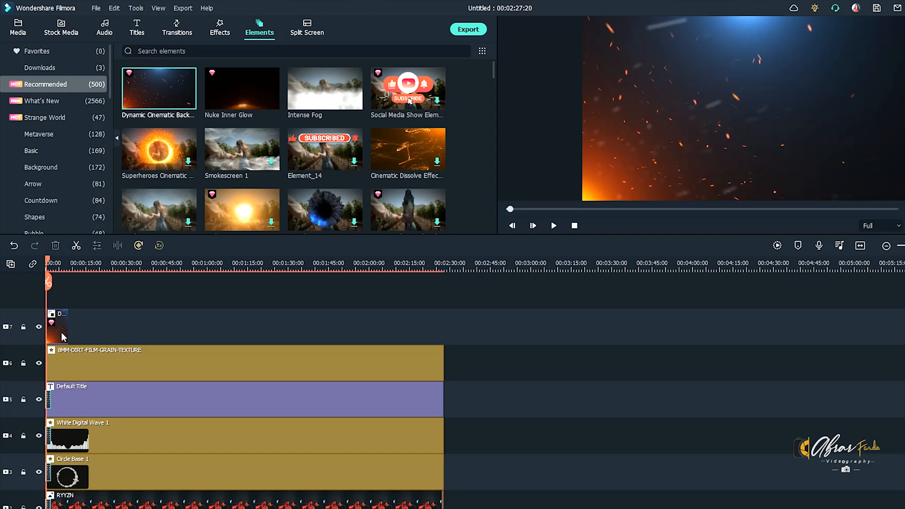
Step: Set the blending mode of the Dynamic Cinematic clip on track 7 to Screen
double_click(63, 336)
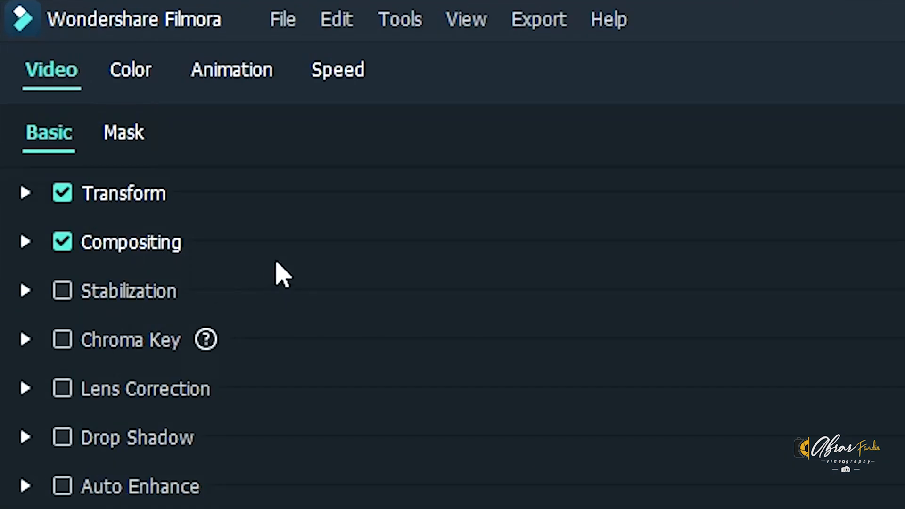
left_click(29, 243)
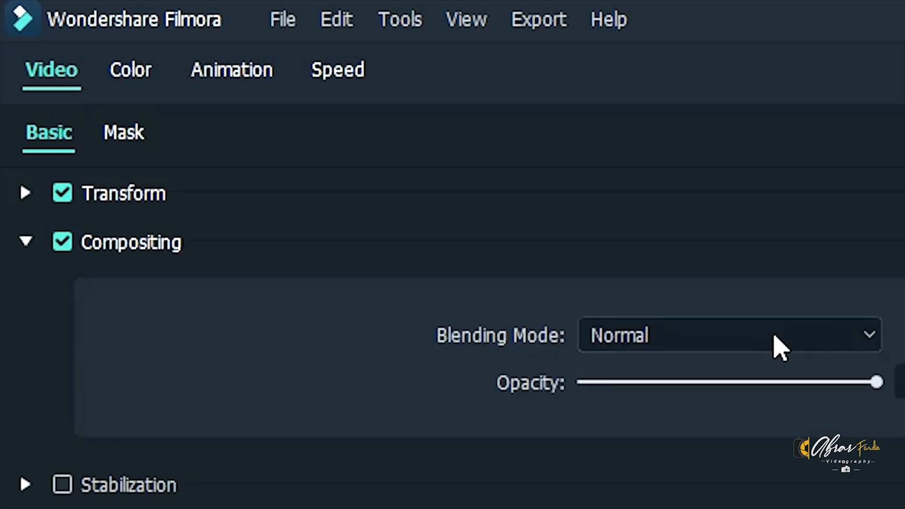
left_click(774, 343)
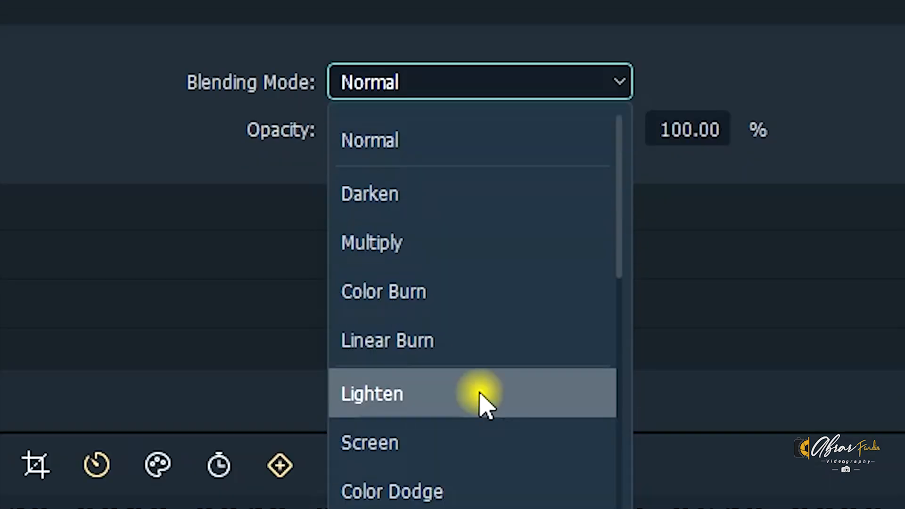
left_click(480, 394)
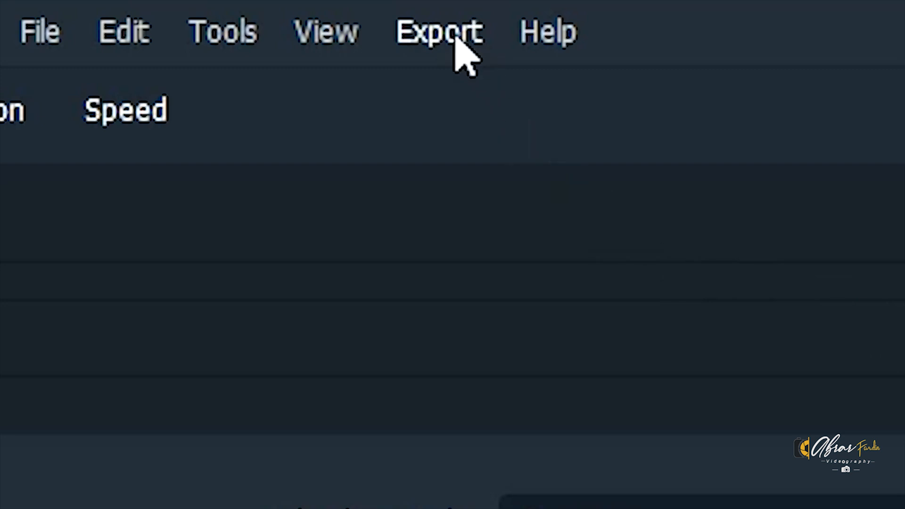
Step: Open the export settings for creating a video and choose the Desktop as the save folder
left_click(460, 45)
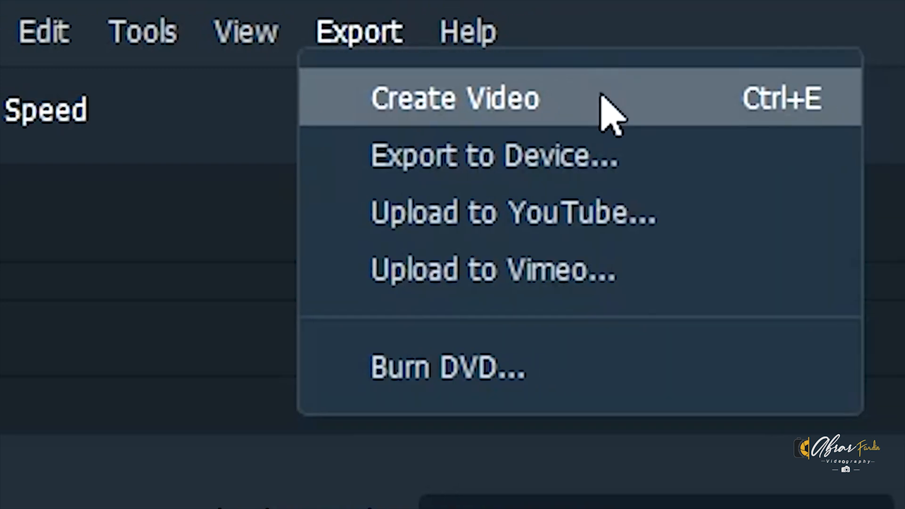
left_click(604, 99)
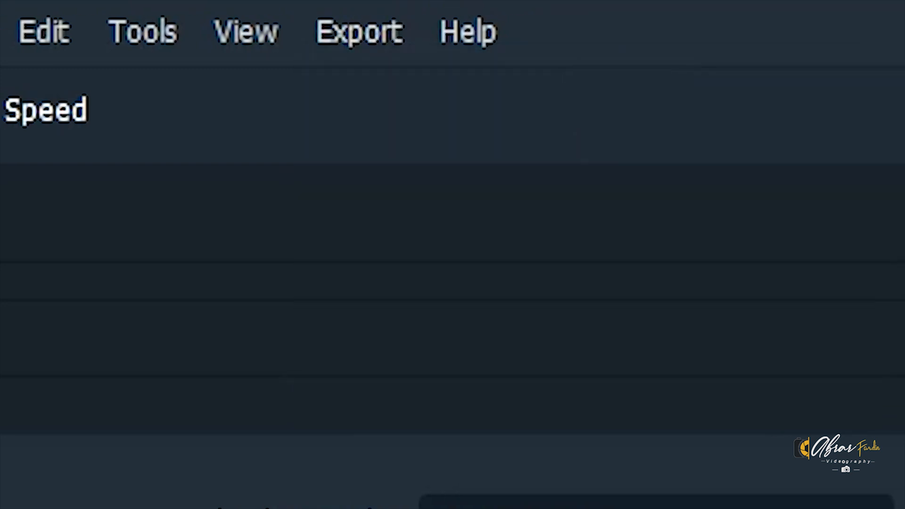
left_click(649, 156)
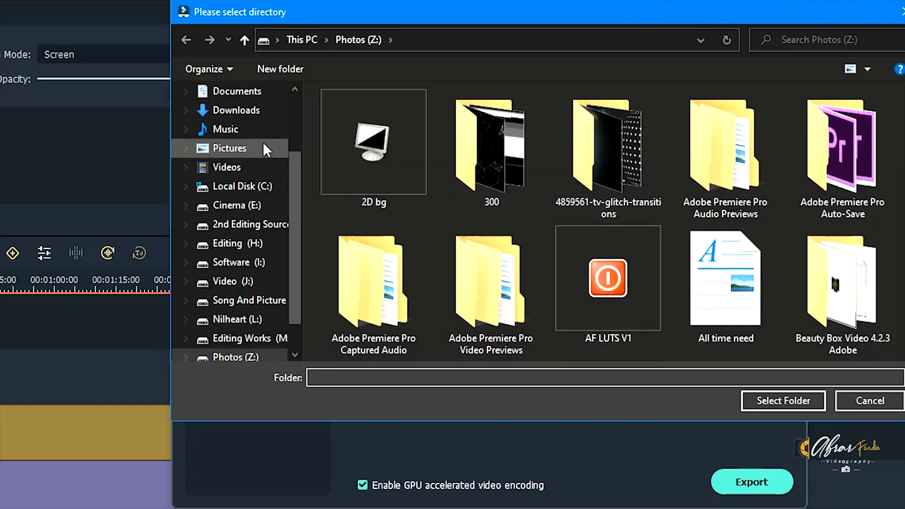
scroll(255, 142, "up", 1)
left_click(245, 136)
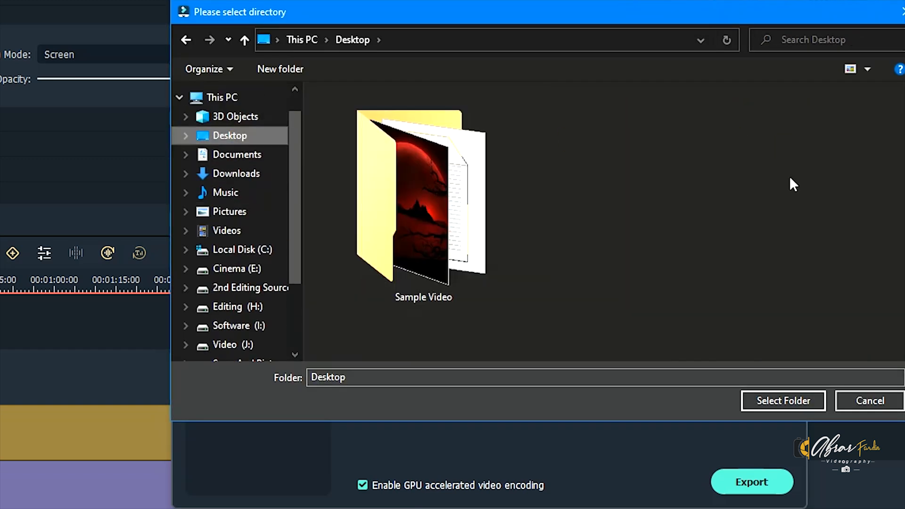
left_click(775, 398)
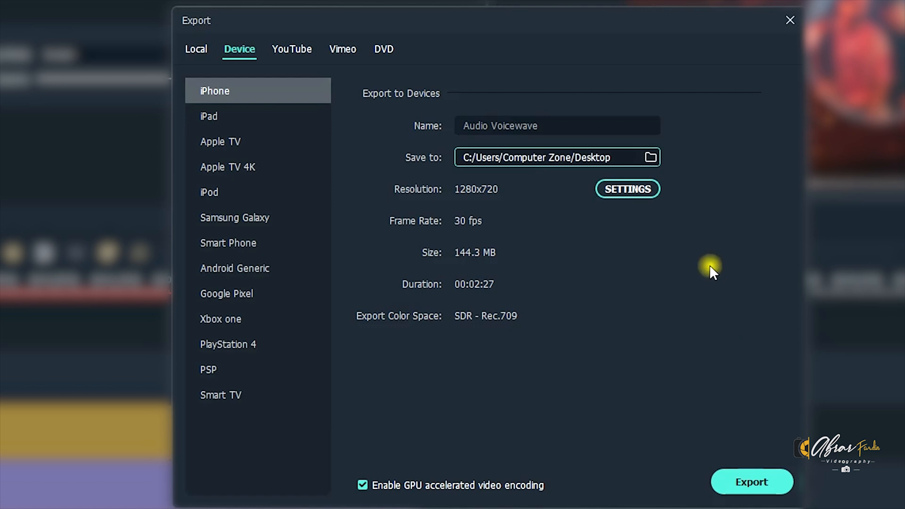
Step: Set the export resolution to 1920x1080 and start exporting the video
left_click(622, 190)
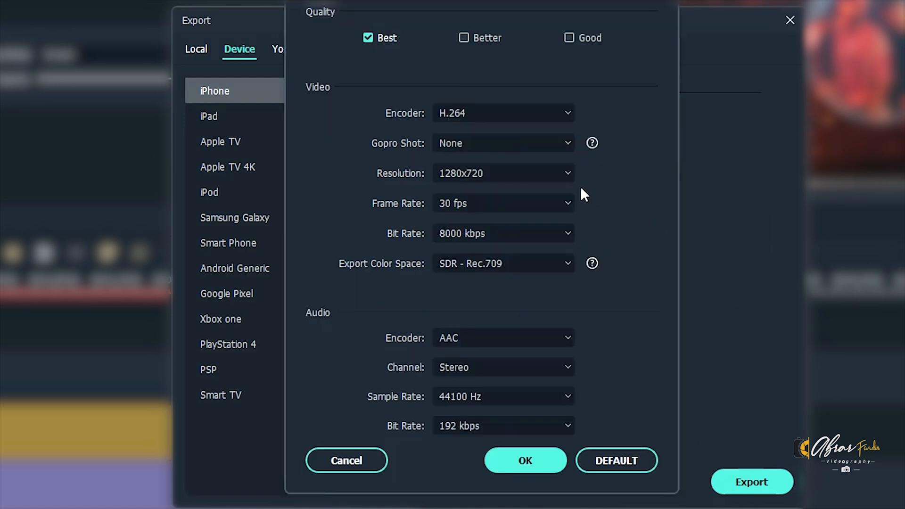
left_click(510, 175)
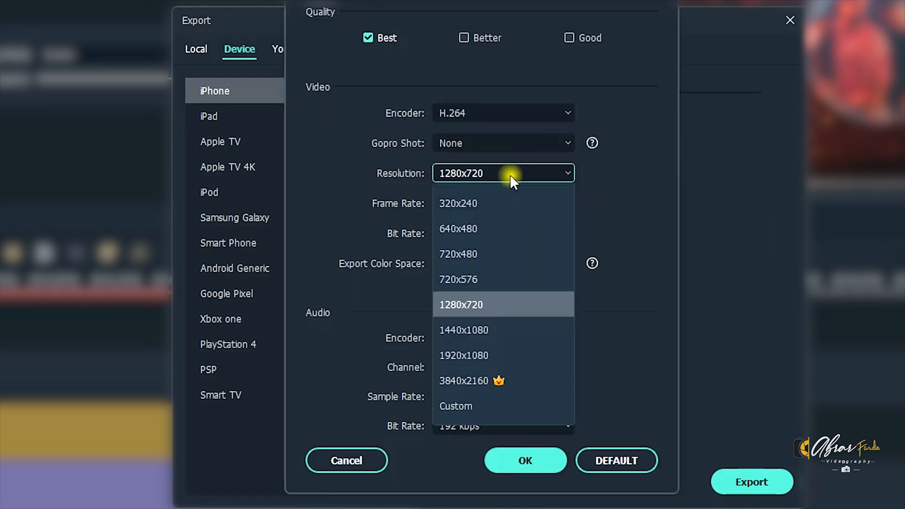
left_click(469, 356)
left_click(519, 468)
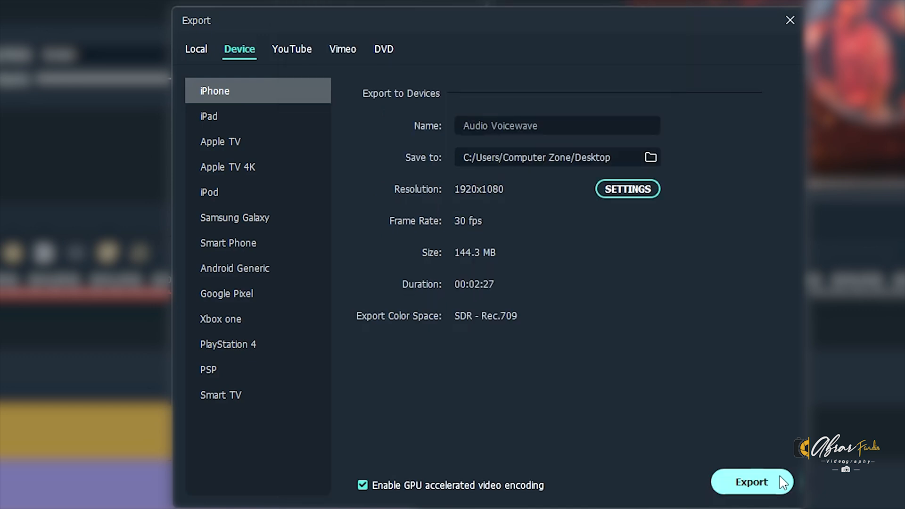
left_click(779, 483)
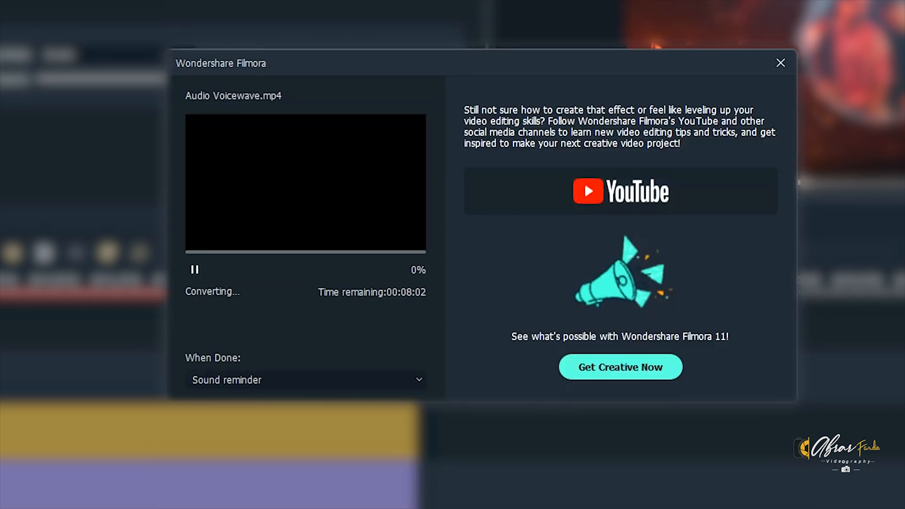